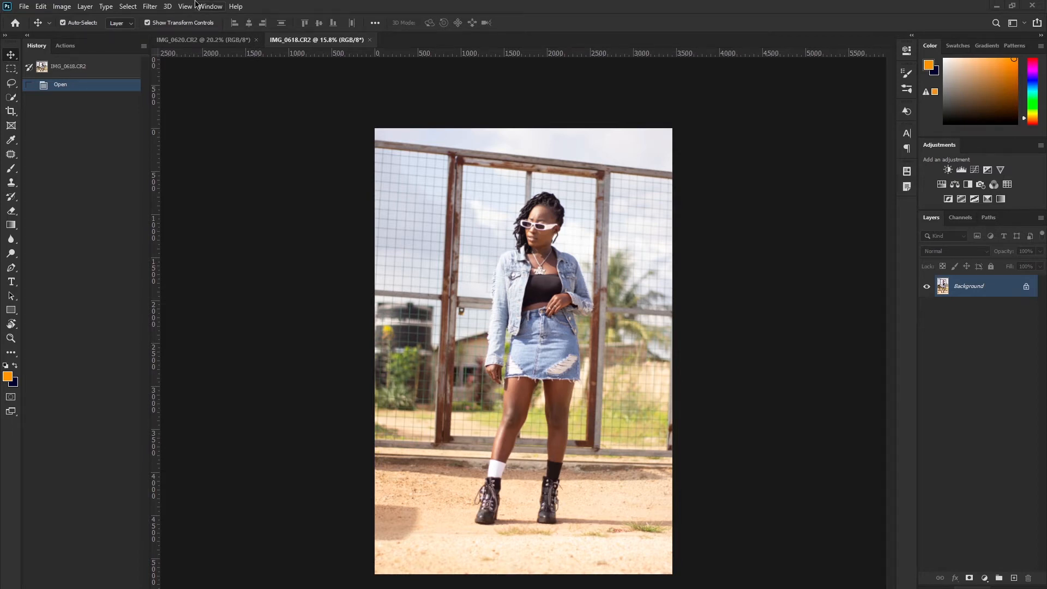
click(151, 7)
mouse_move(236, 7)
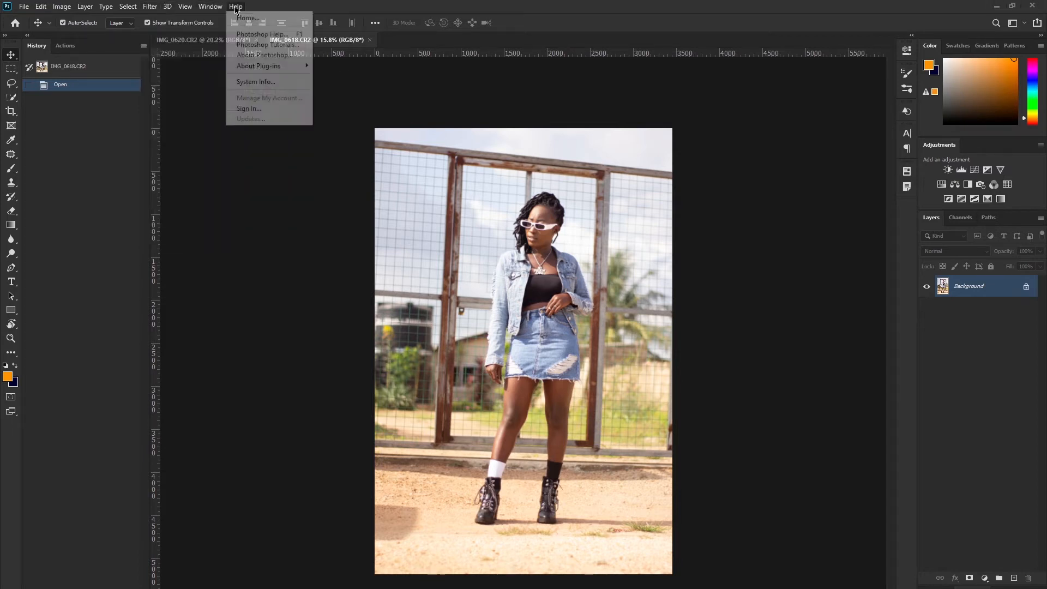
click(151, 7)
click(151, 7)
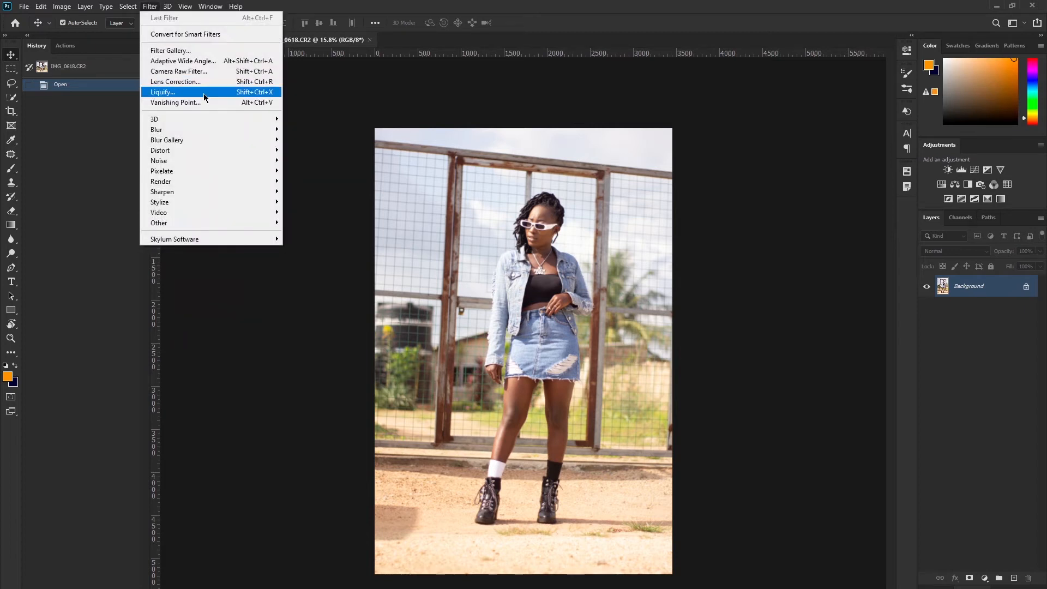
click(248, 72)
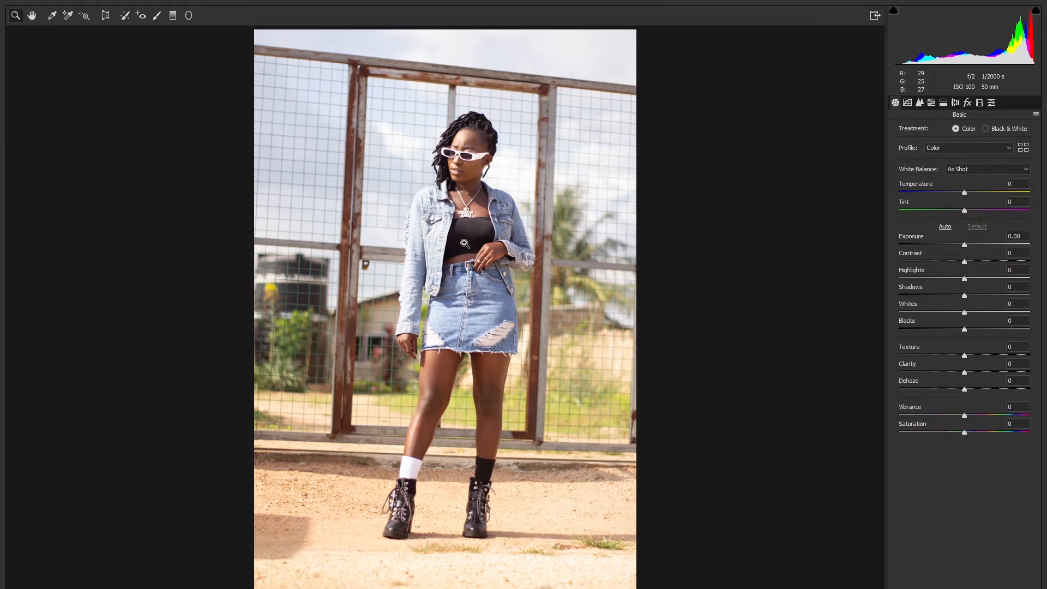
click(922, 588)
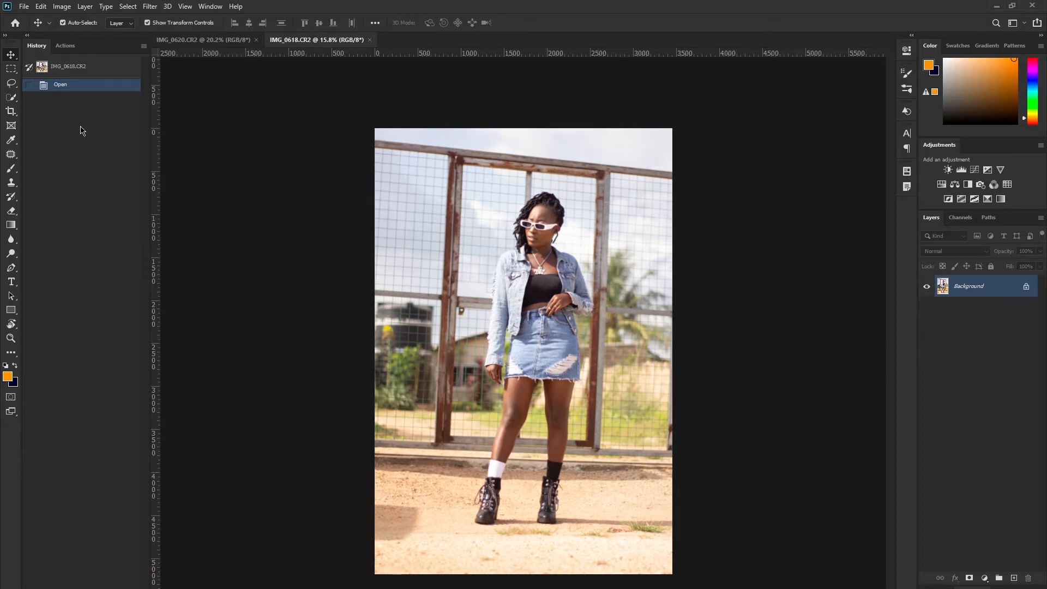
- Delete the IMG_0618.xmp sidecar file and reopen the raw photo IMG_0618 for raw development
click(27, 5)
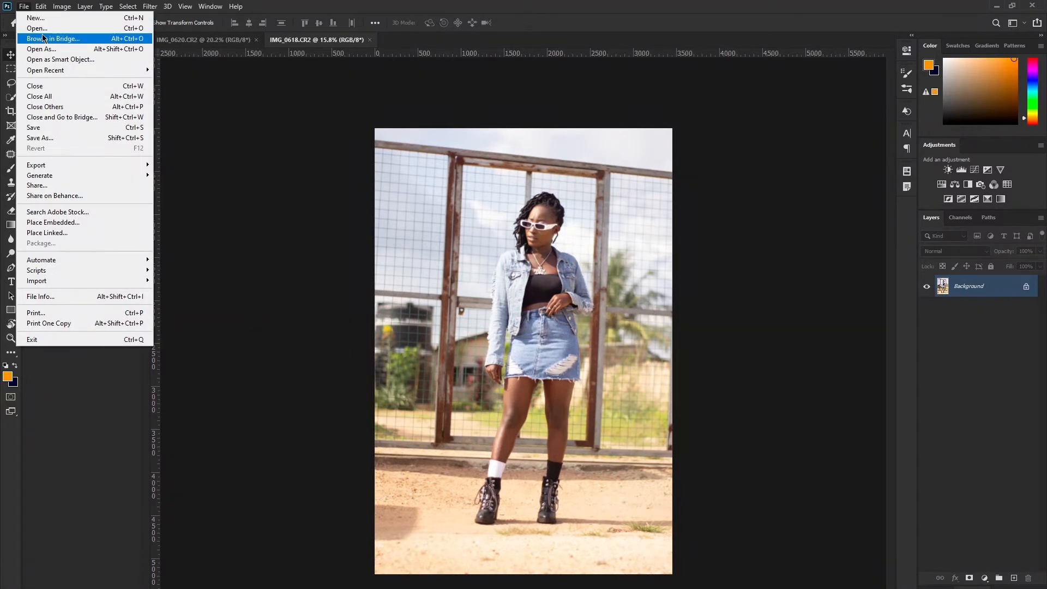
click(44, 30)
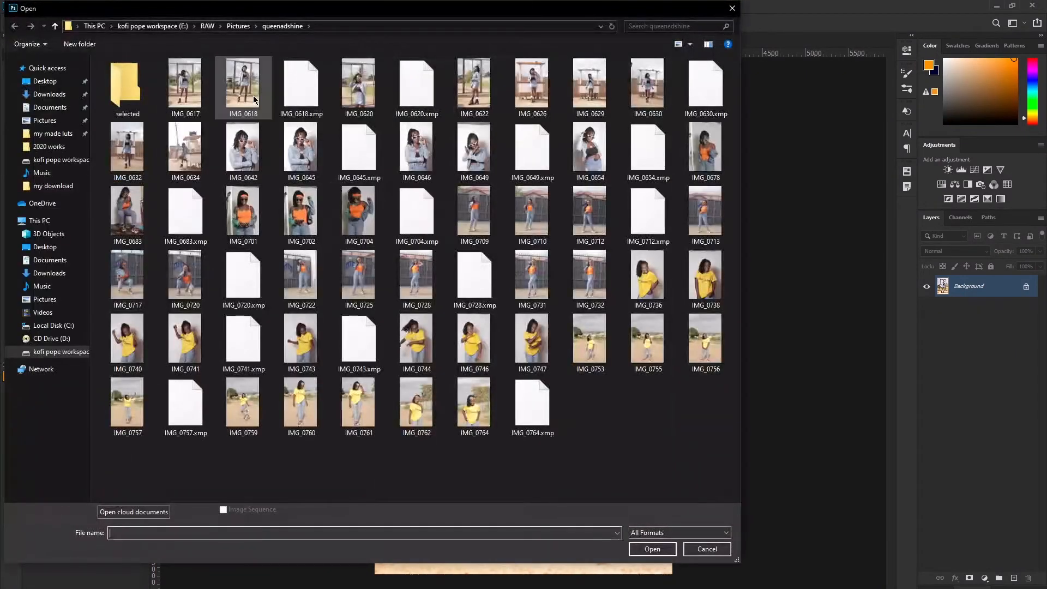
click(285, 93)
key(Delete)
click(254, 76)
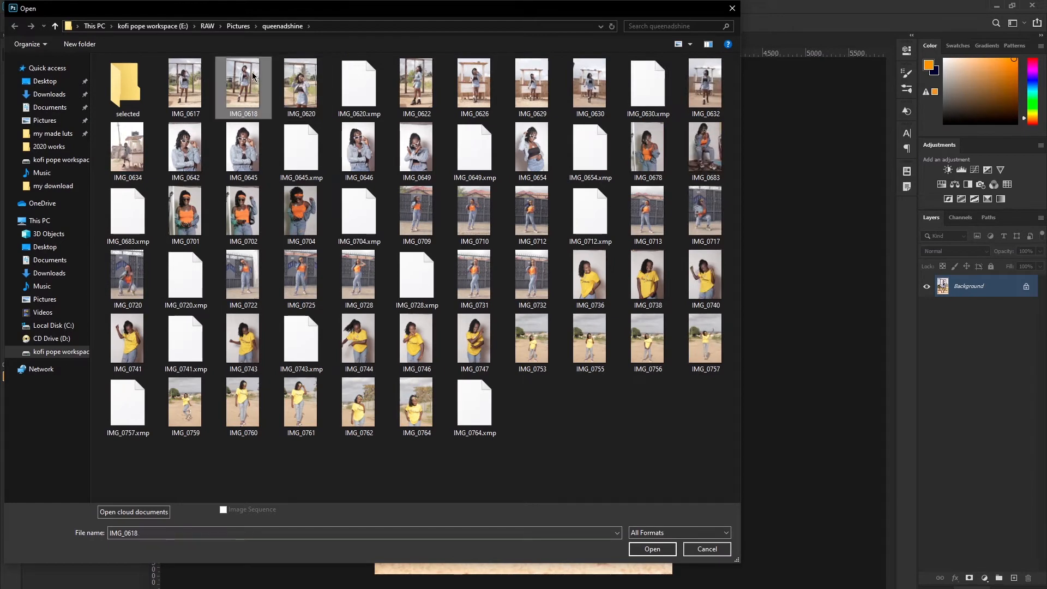
click(652, 549)
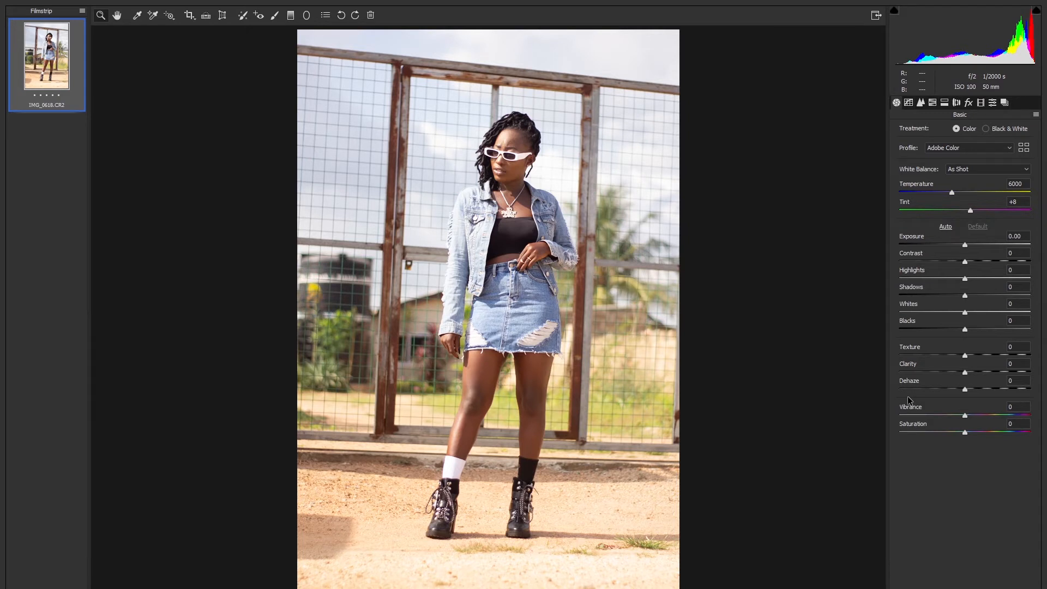
- Apply the automatic tone adjustment to the photo, with Exposure set to -0.85 and Contrast to -20
click(947, 227)
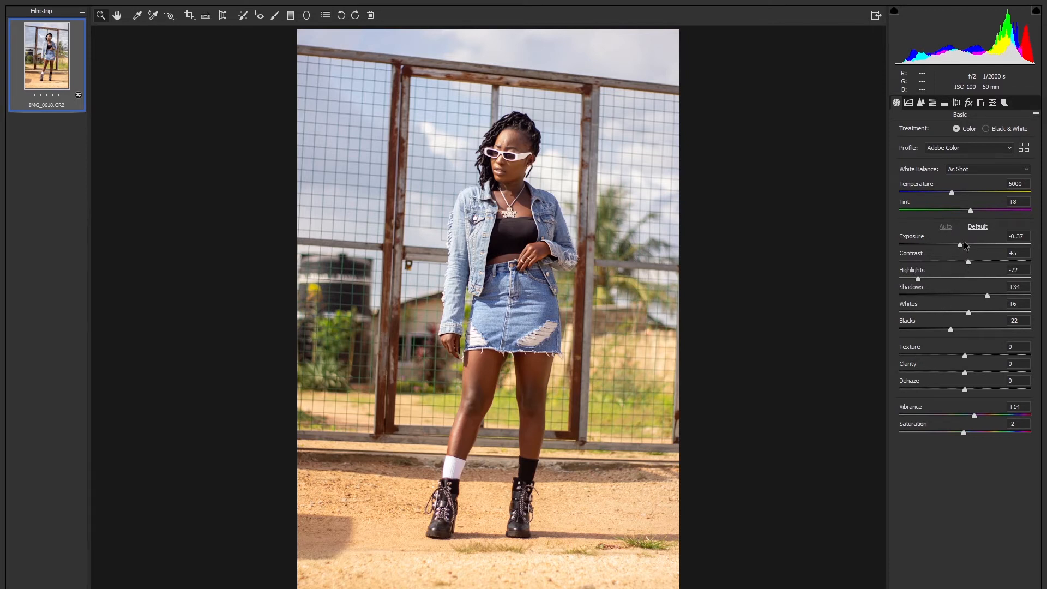
drag(956, 246, 954, 245)
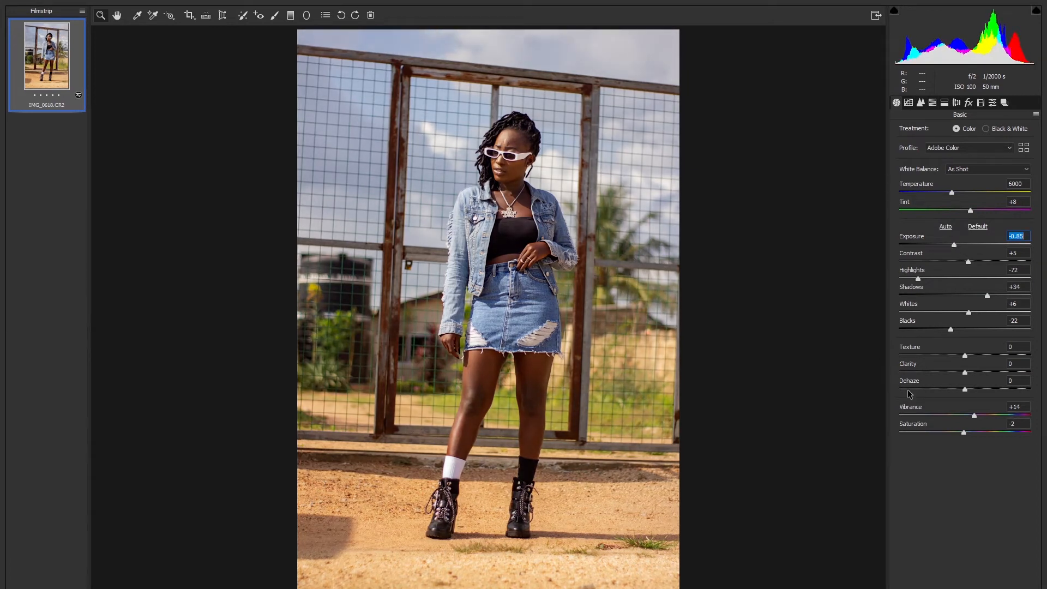
click(967, 262)
text(-2)
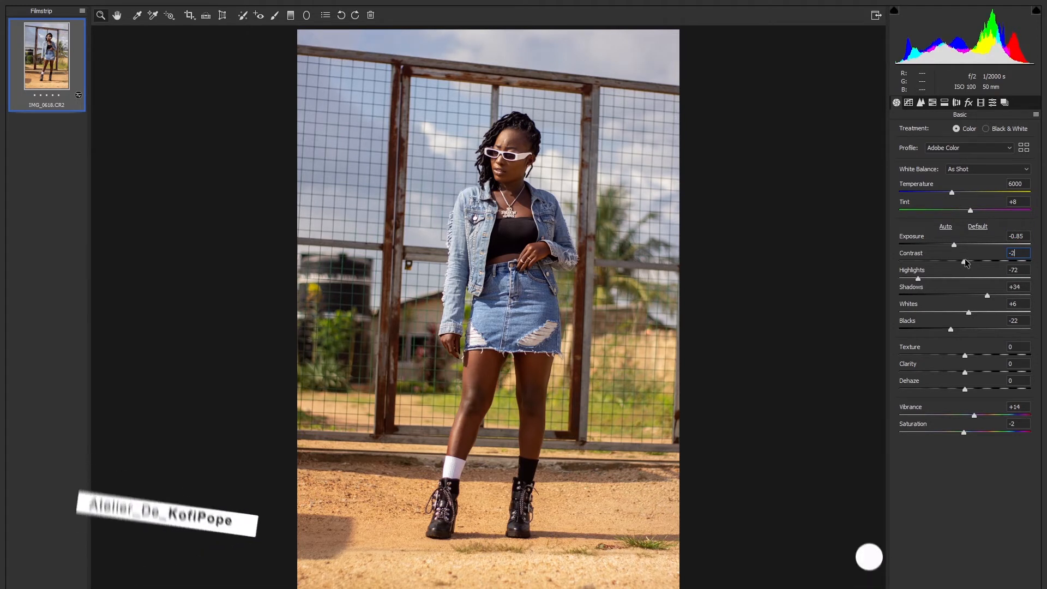
text(0)
key(Return)
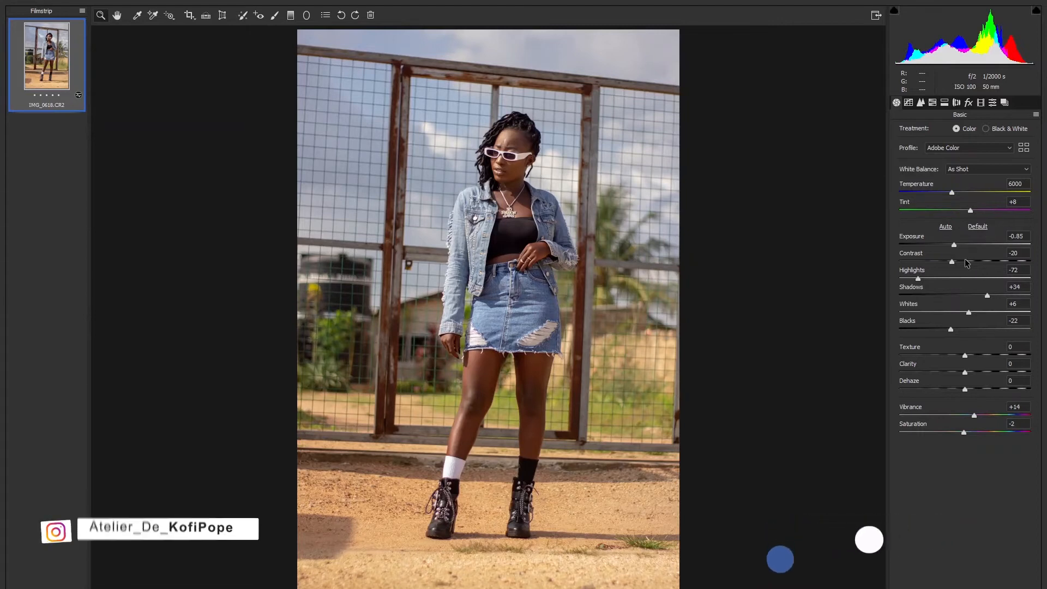
- Set the basic Highlights to -90 and Shadows to +80
click(917, 279)
drag(918, 279, 906, 279)
drag(987, 295, 999, 295)
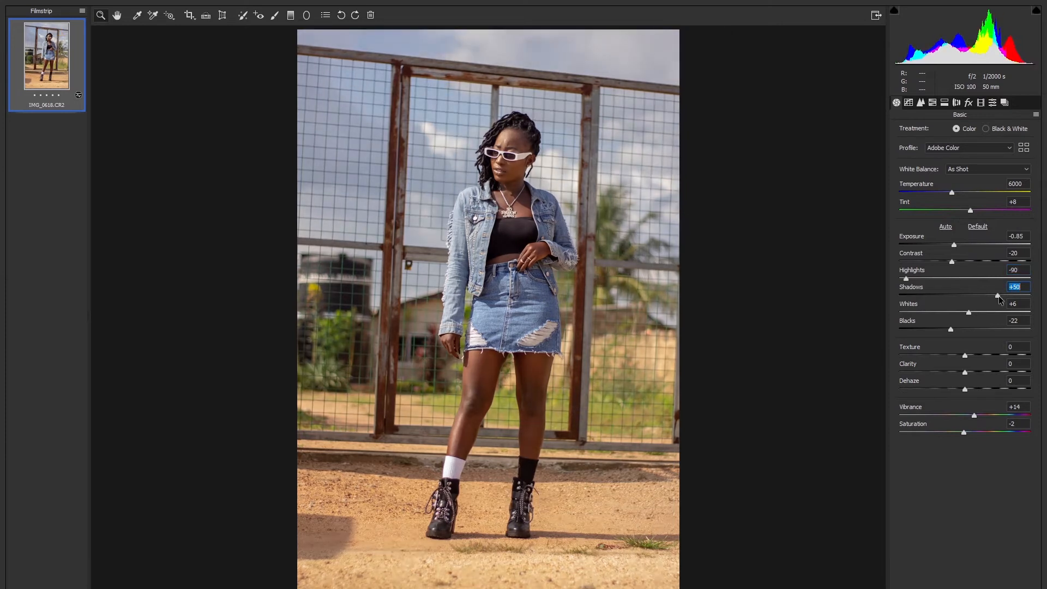
text(80)
key(Tab)
- Set the basic Whites to +5 and Blacks to -10
text(5)
key(BackSpace)
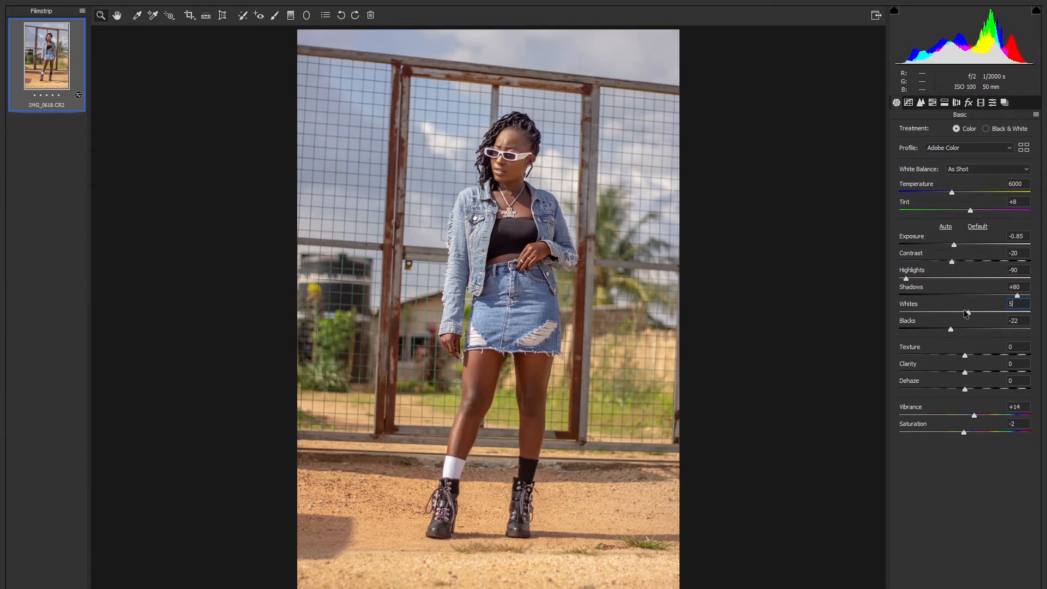
key(Tab)
text(-10)
key(Return)
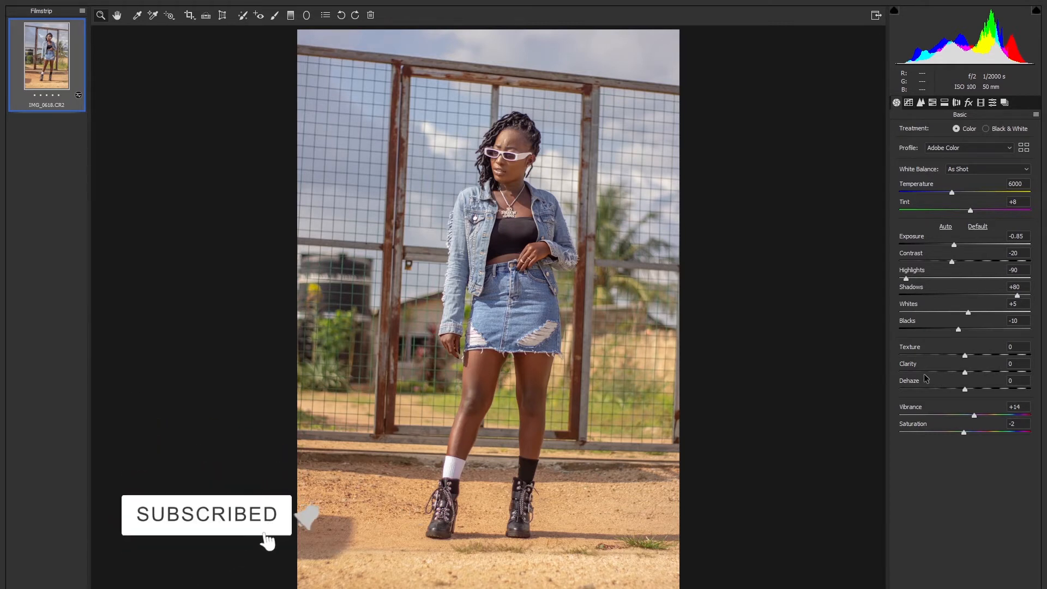
- Set Clarity to +10 and fine-tune the photo's Vibrance and Saturation slightly
click(966, 373)
text(10)
key(Return)
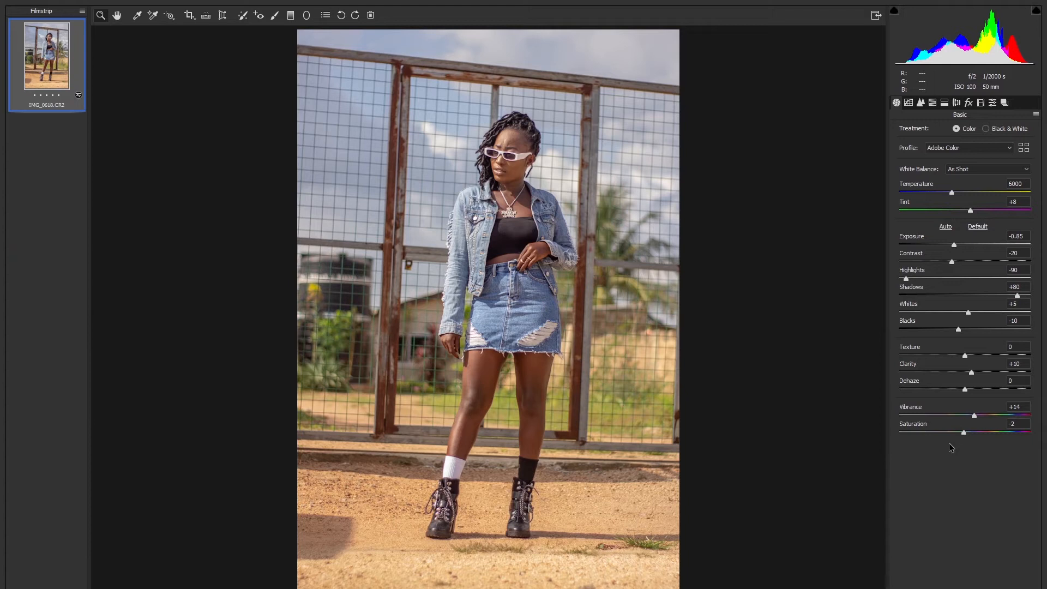
click(976, 415)
drag(976, 414, 974, 415)
drag(963, 432, 965, 433)
- Raise the parametric tone curve's Highlights to +10 and Lights to +5
click(909, 103)
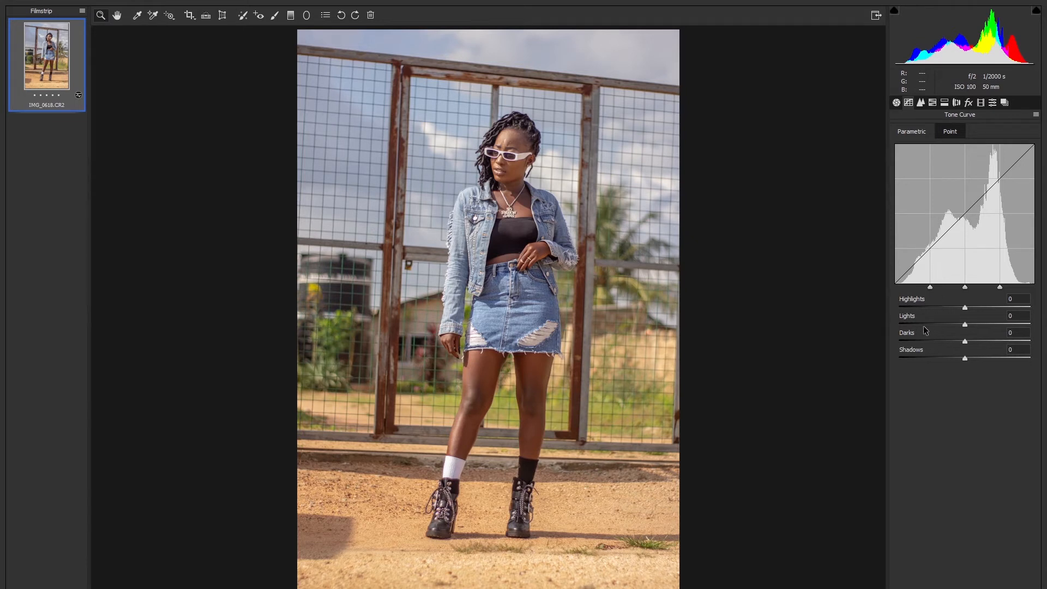
click(963, 309)
text(10)
key(Return)
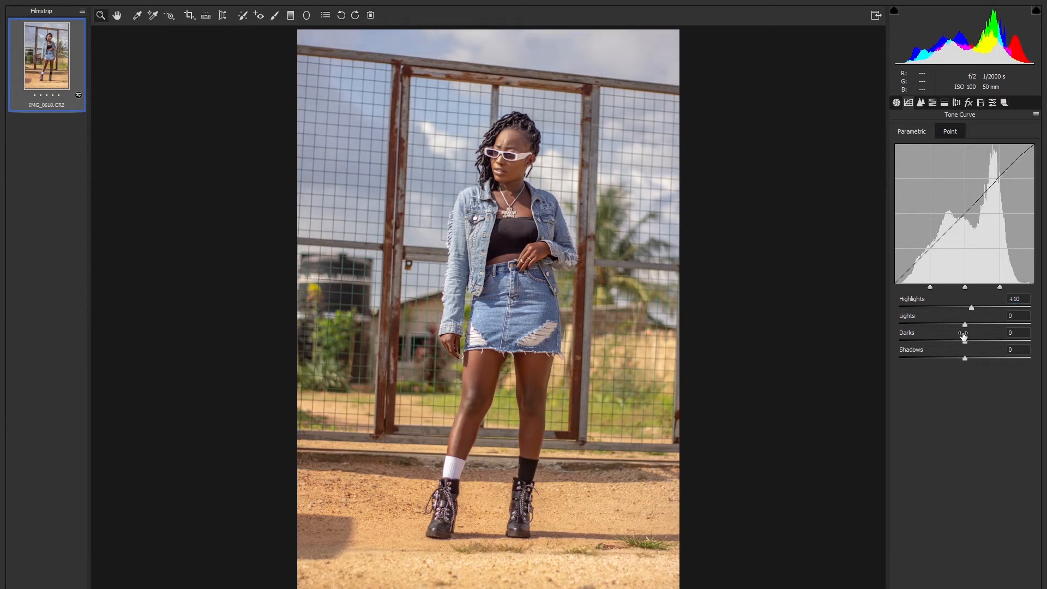
click(965, 325)
text(5)
- Set the parametric tone curve's Darks to -5 and Shadows to 10
click(964, 342)
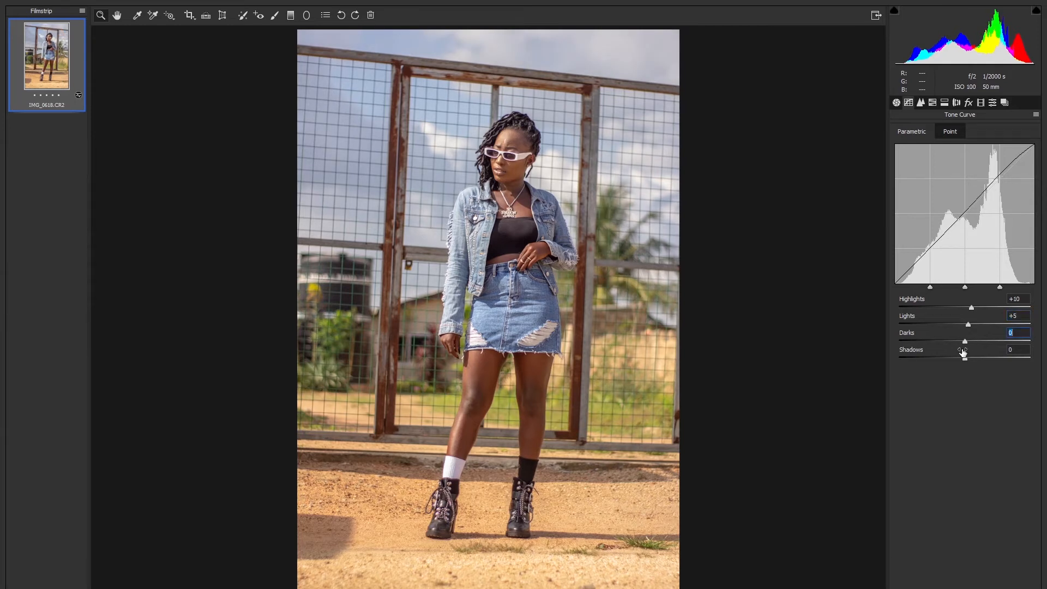
text(-5)
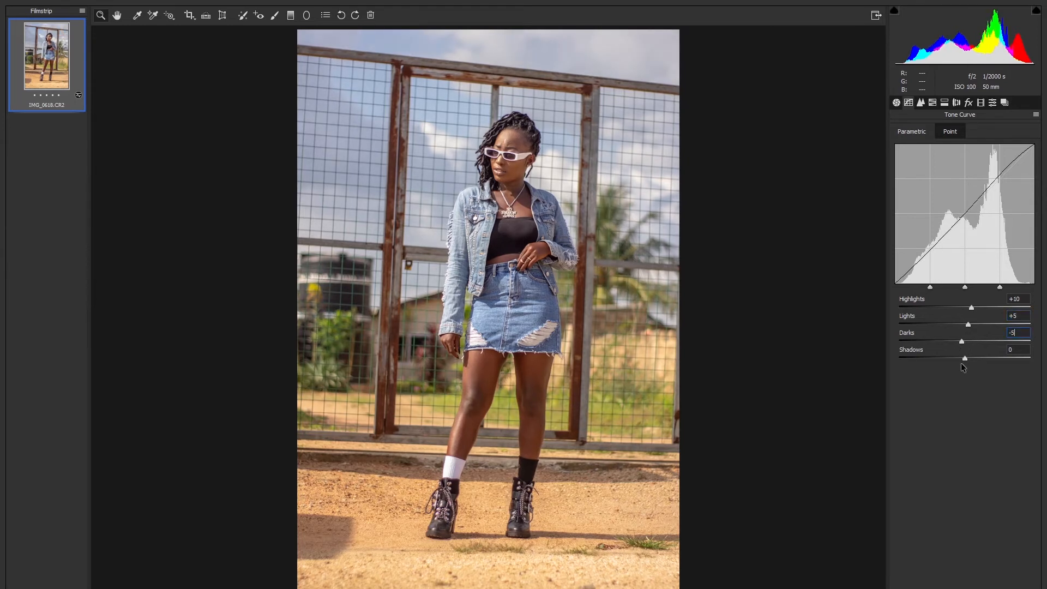
click(965, 359)
text(10)
key(Return)
- Set the sharpening Amount to 50 and the noise reduction Luminance to 10
click(921, 103)
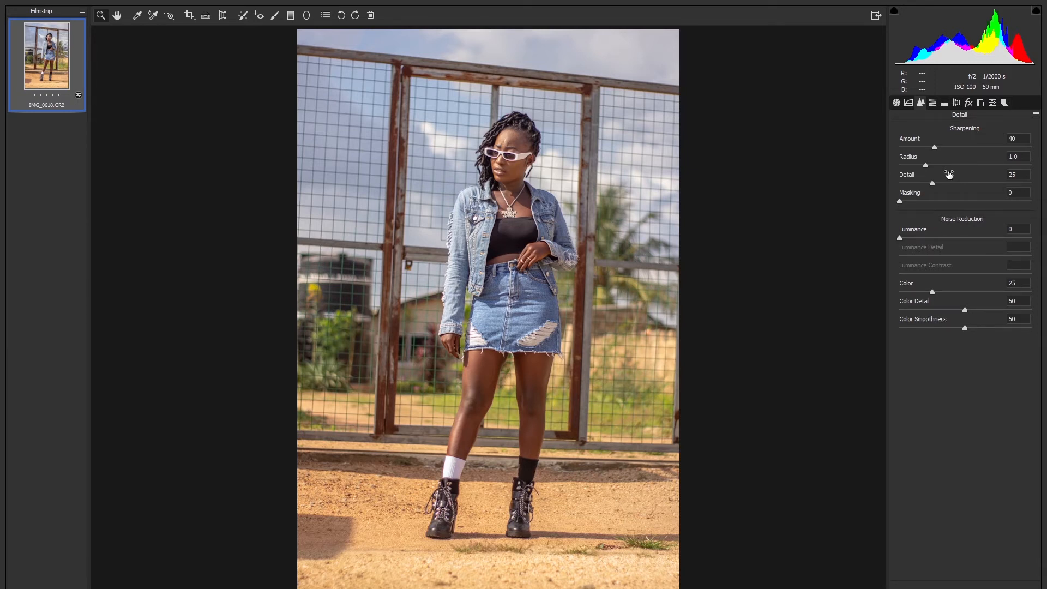
click(934, 149)
text(50)
click(900, 237)
text(10)
key(Return)
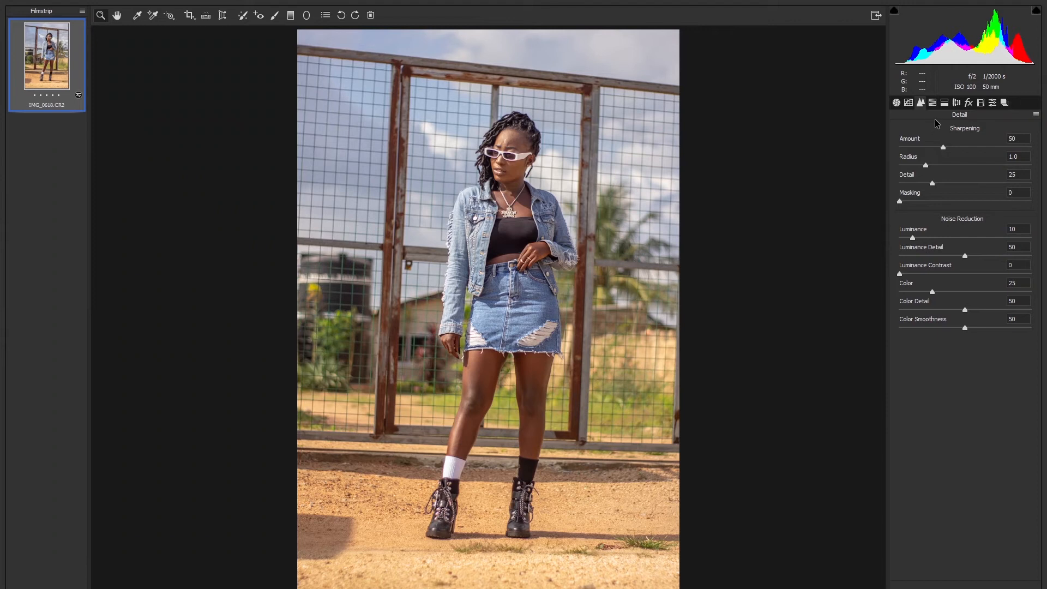
- Shift the HSL hues to +10 for Reds, +5 for Oranges, -73 for Yellows and the minimum for Greens
click(927, 104)
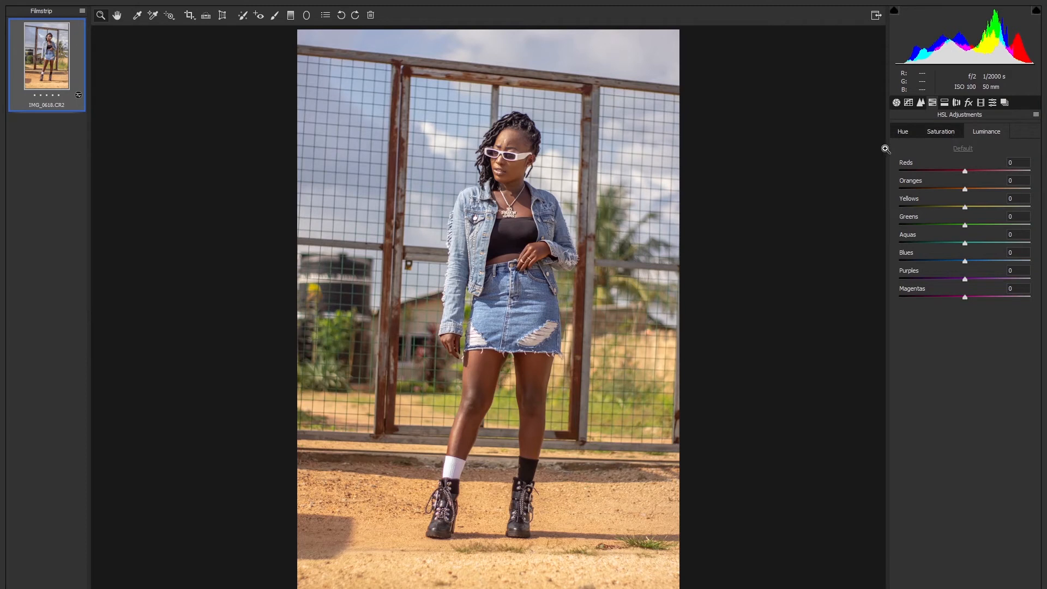
click(901, 133)
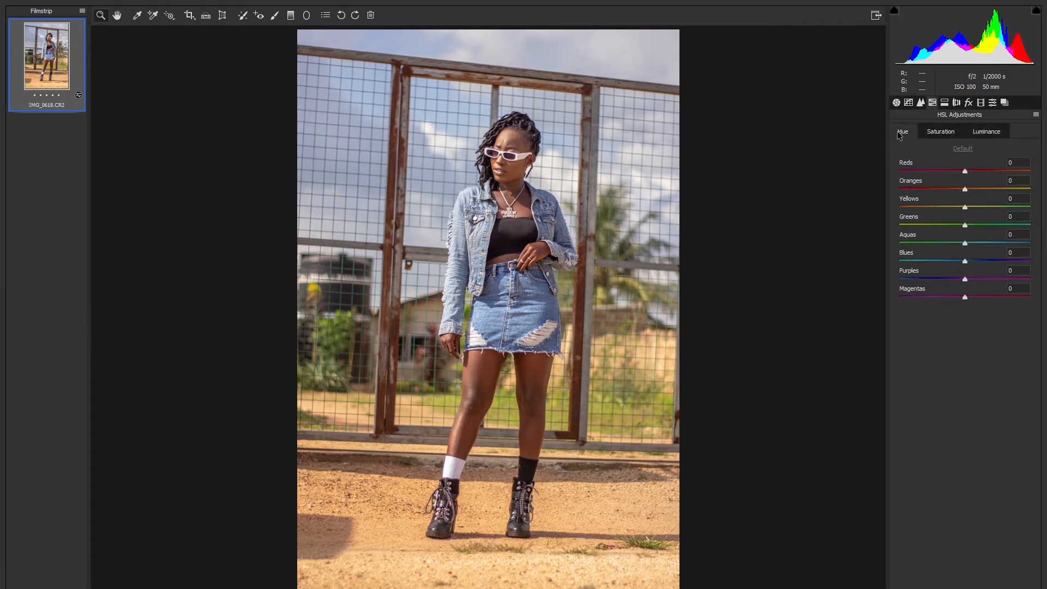
click(965, 172)
text(10)
key(Return)
click(965, 189)
drag(966, 190, 968, 190)
drag(964, 210, 917, 208)
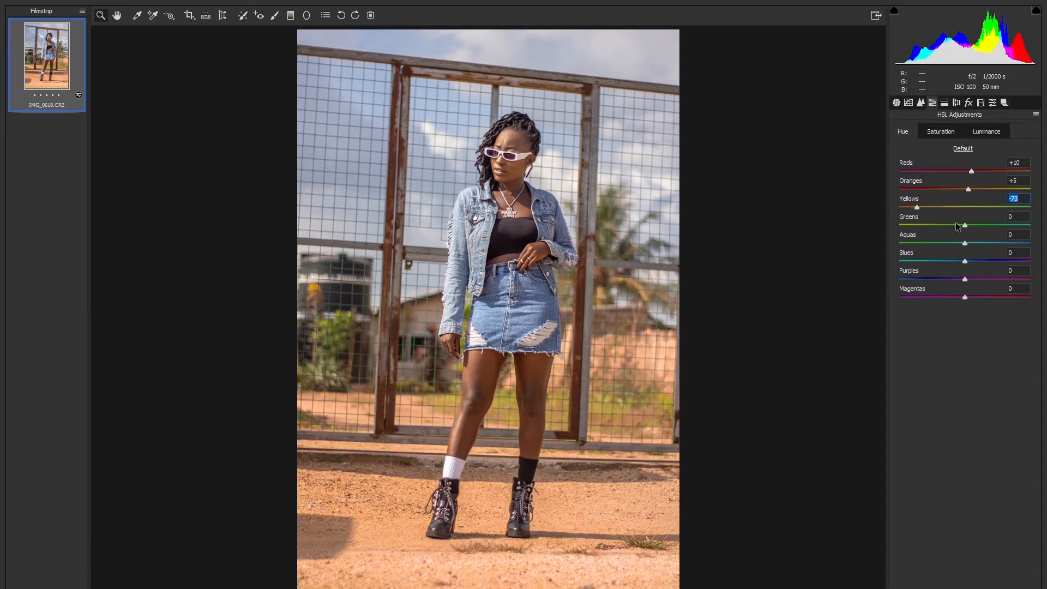
drag(965, 225, 884, 227)
- Set the HSL saturation of Greens to -28 and of Yellows to +15
click(939, 134)
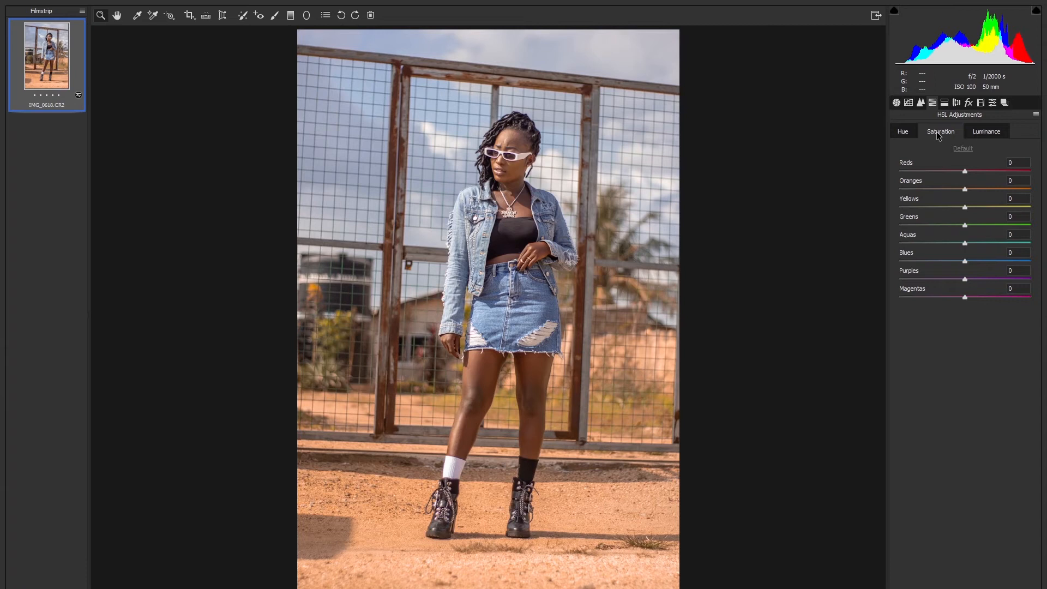
click(965, 225)
drag(963, 226, 917, 228)
click(965, 207)
text(15)
key(Return)
- Set the HSL saturation of Oranges to -3 and of Blues to +60
click(966, 190)
text(-3)
key(Return)
drag(965, 261, 984, 262)
text(60)
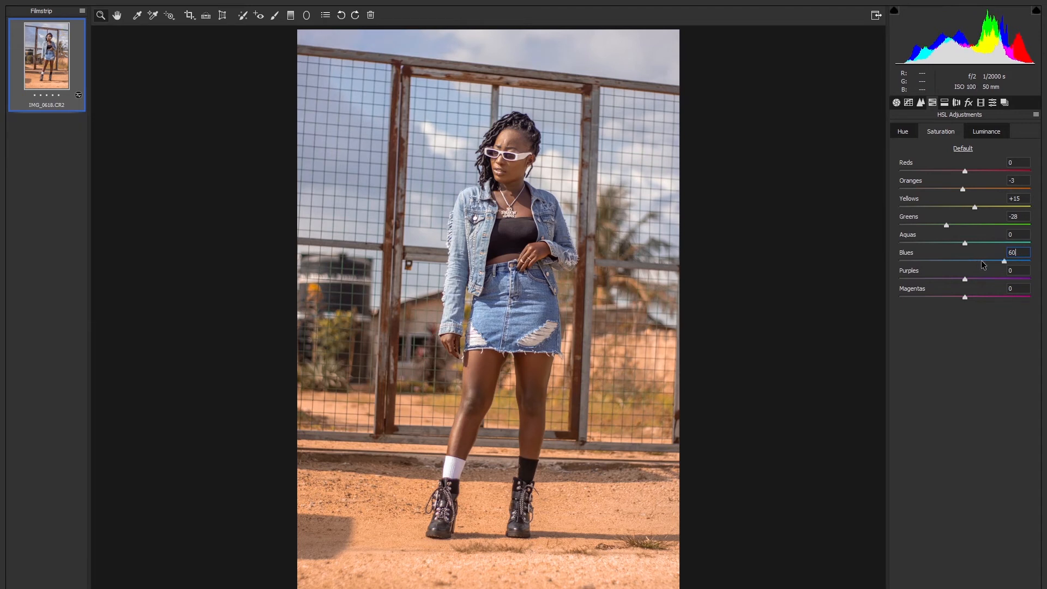
key(Return)
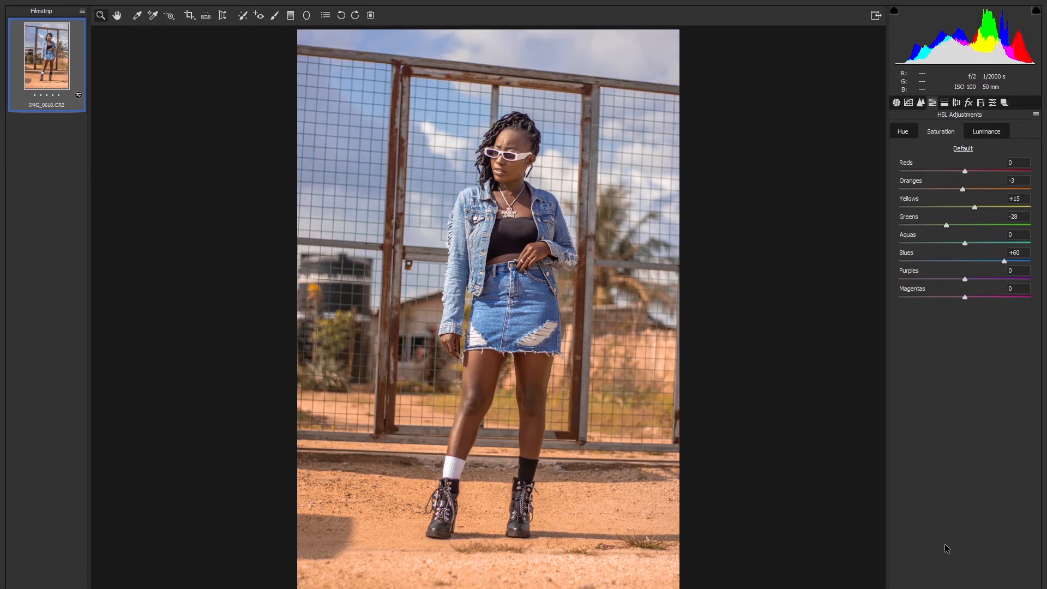
- Set the HSL luminance of Blues to -10 and of Oranges to +5
click(992, 134)
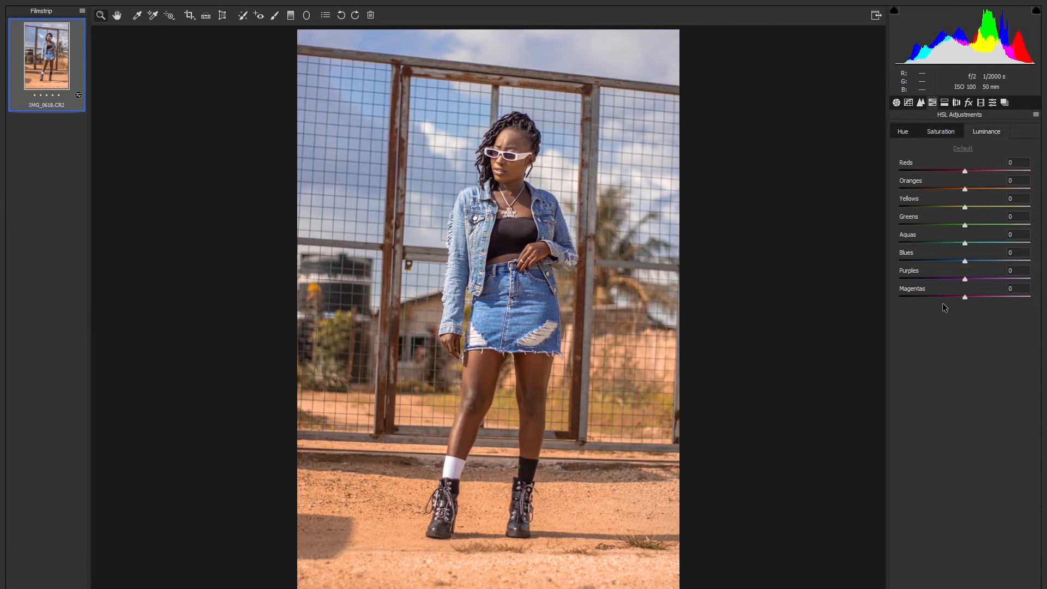
click(965, 262)
text(-10)
key(Return)
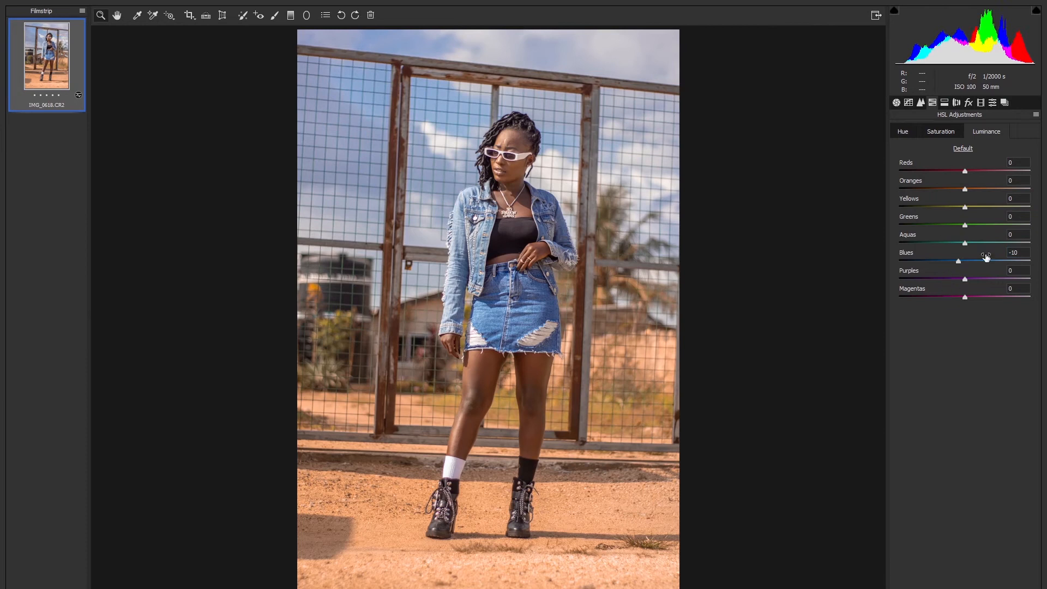
click(967, 190)
text(5)
key(Return)
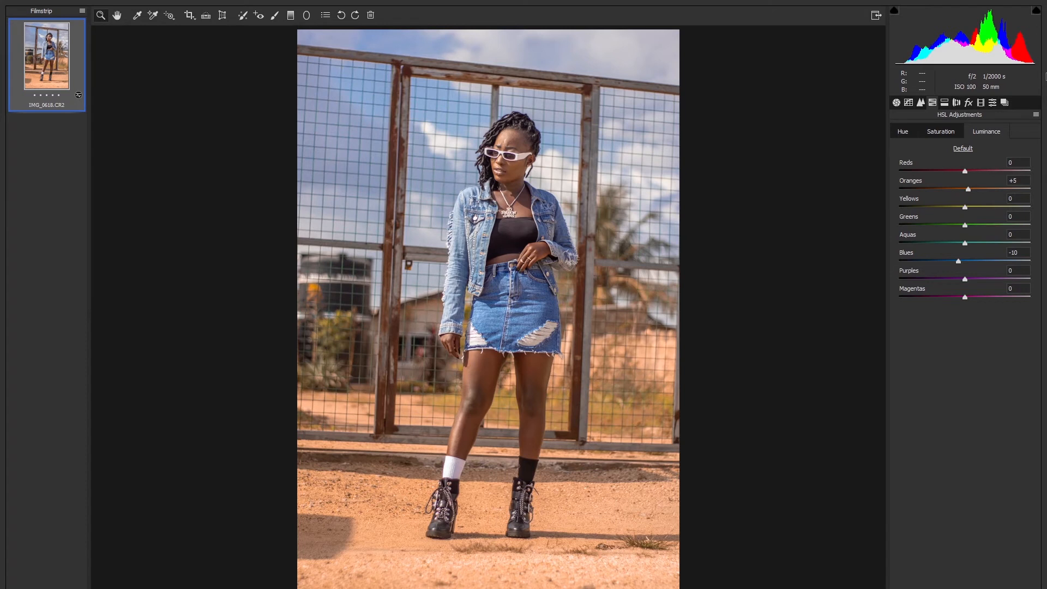
- Turn on chromatic aberration removal and lens profile corrections for the photo
click(945, 103)
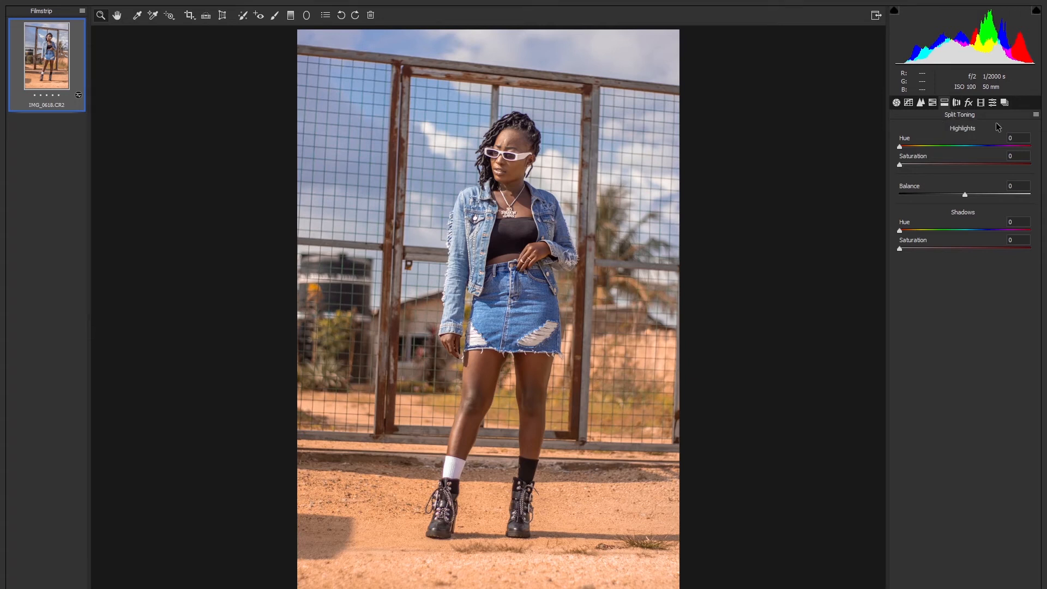
click(956, 103)
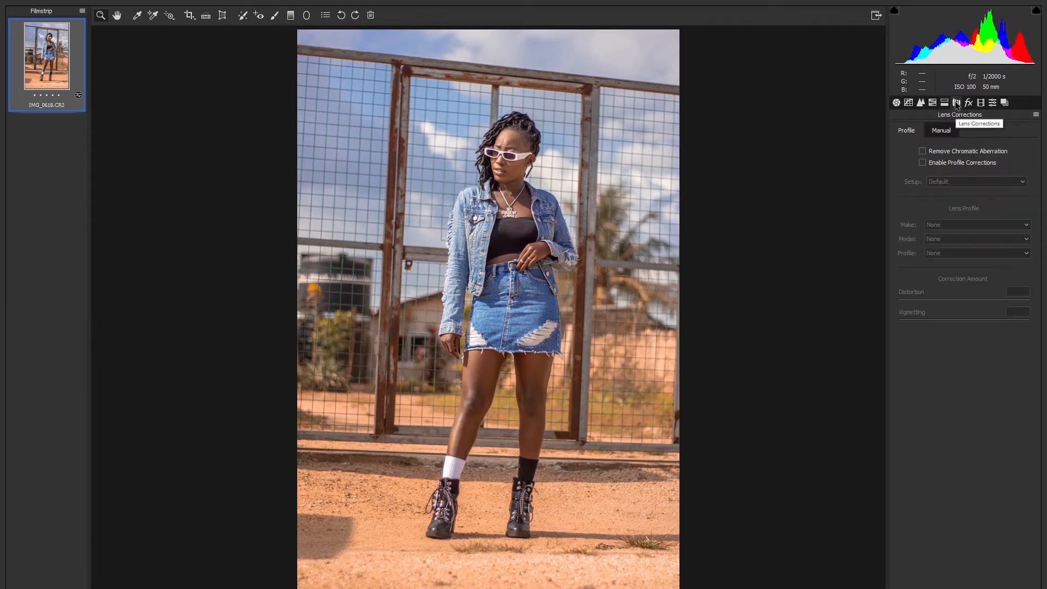
click(926, 153)
click(924, 165)
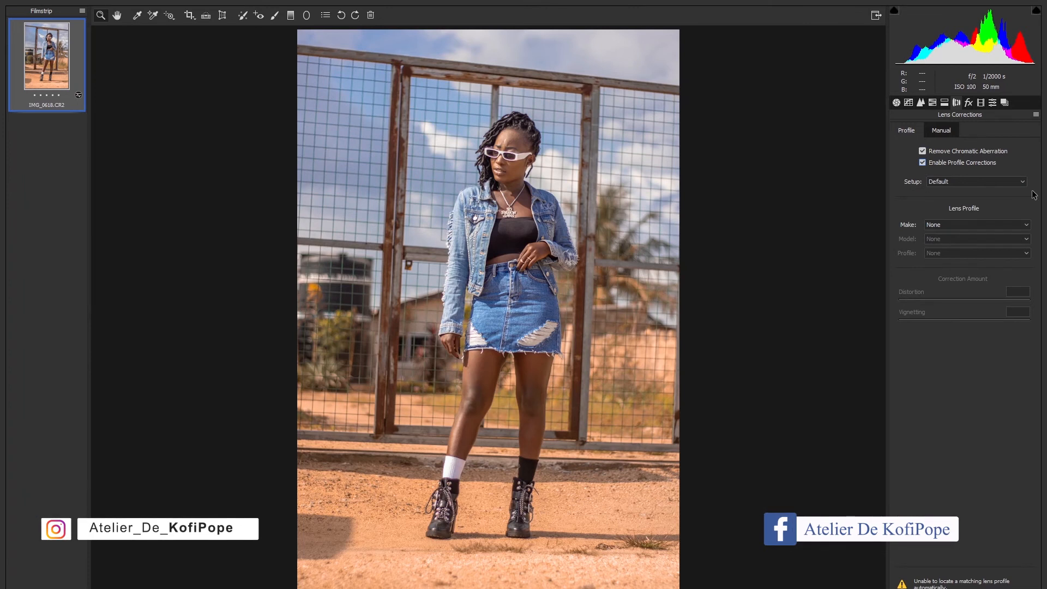
- Add a post-crop vignette with the amount set to -15
click(969, 103)
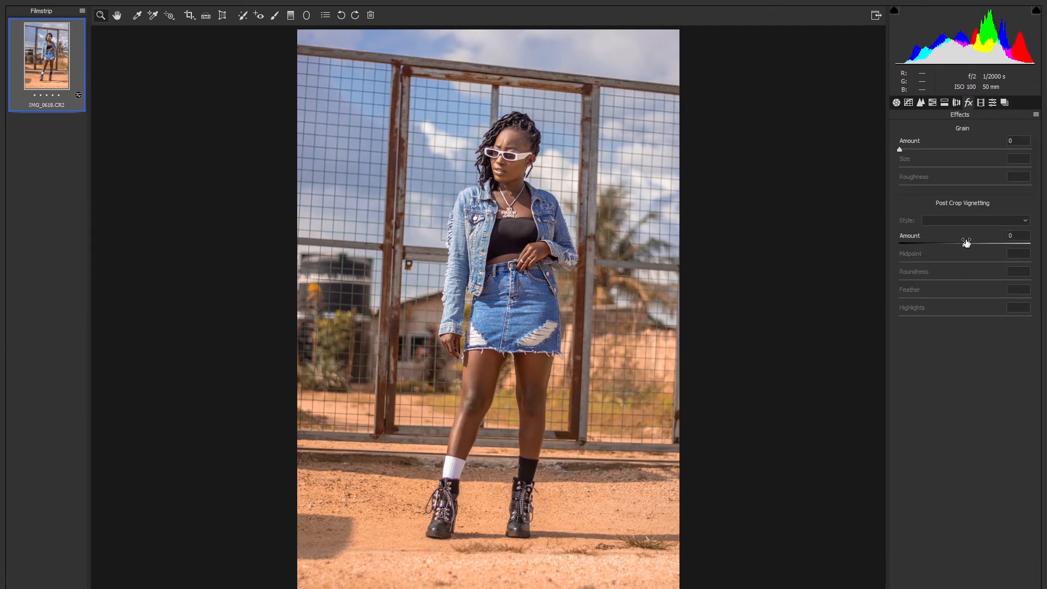
drag(964, 243, 996, 244)
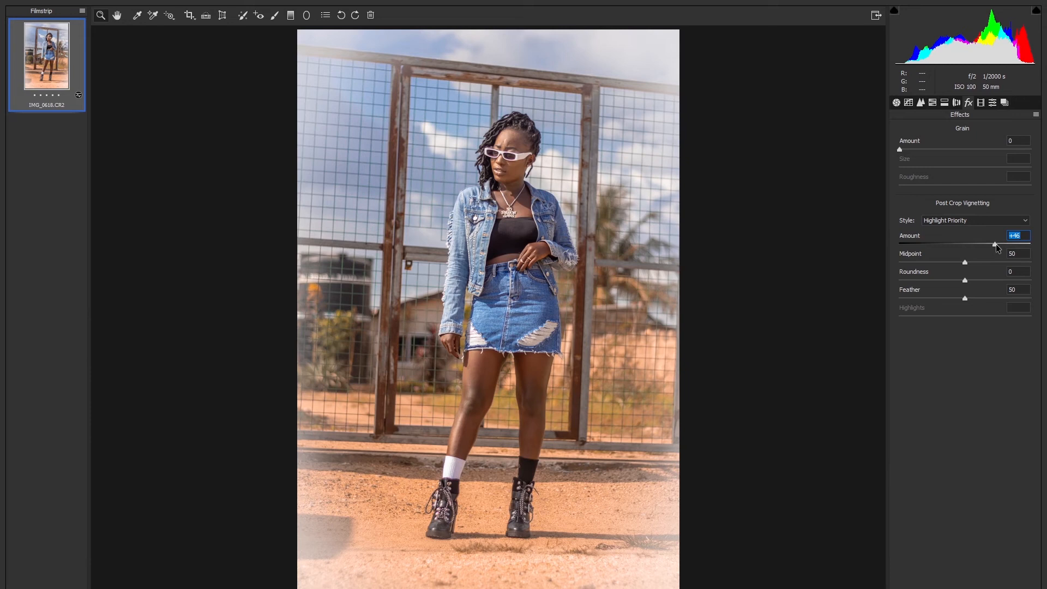
text(-15)
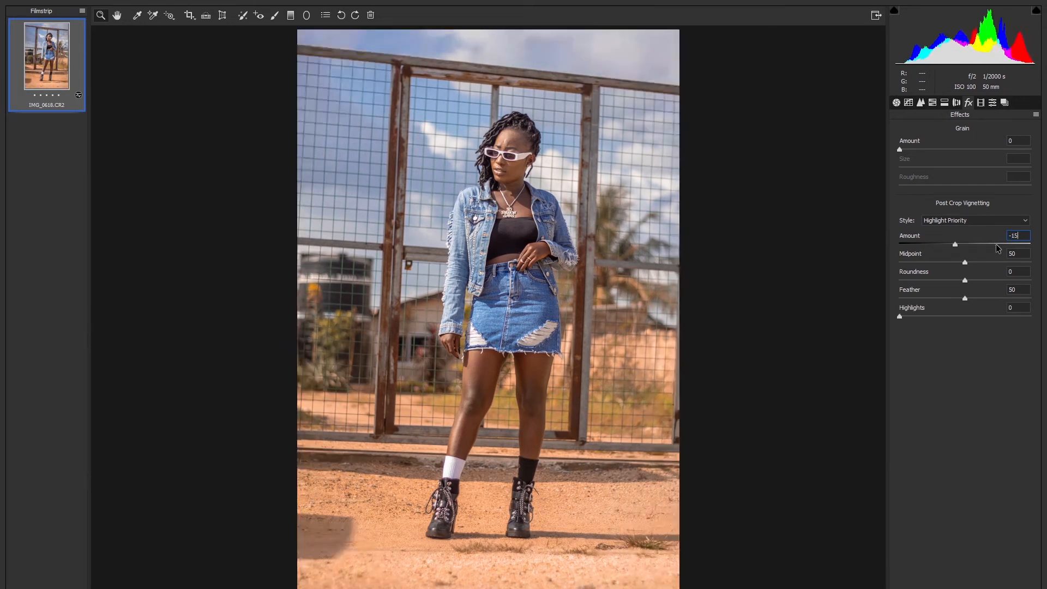
key(Return)
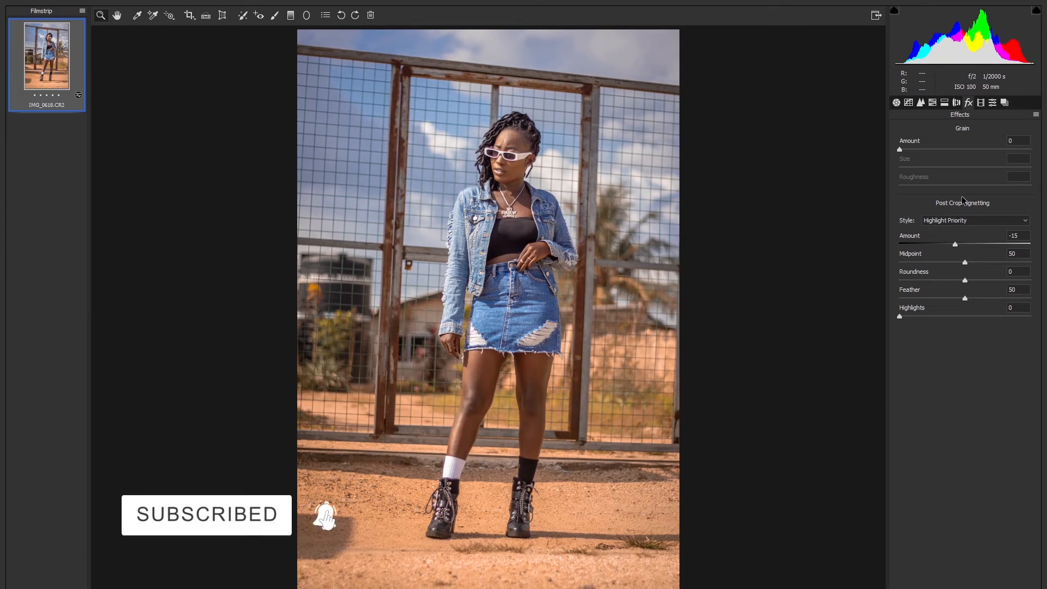
- Set the calibration Blue Primary hue to -30 and its saturation to -20
click(982, 104)
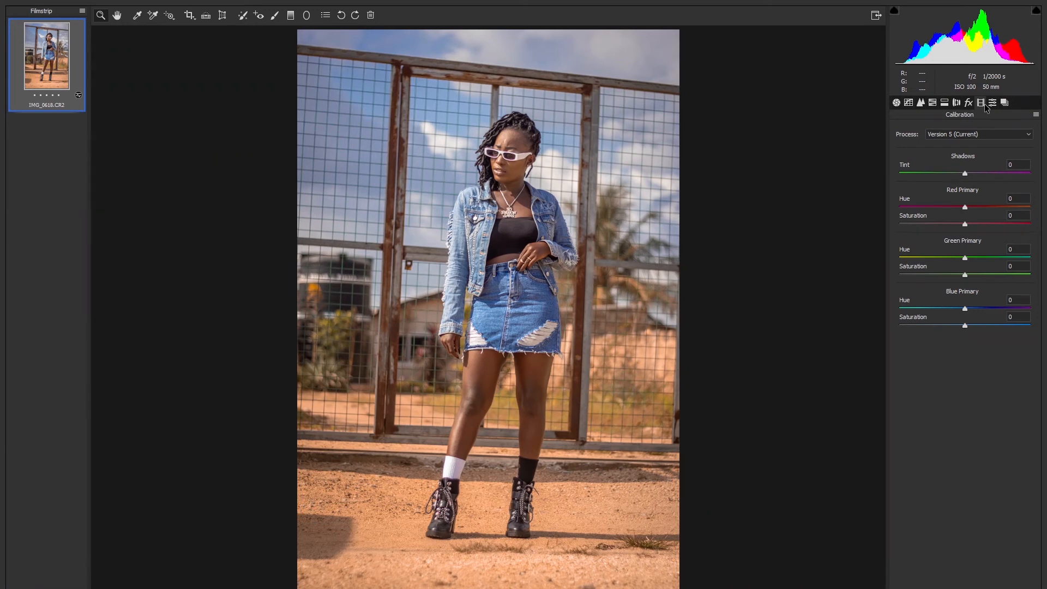
click(966, 309)
text(-3)
click(963, 309)
text(-30)
key(Return)
click(964, 326)
text(-20)
key(Return)
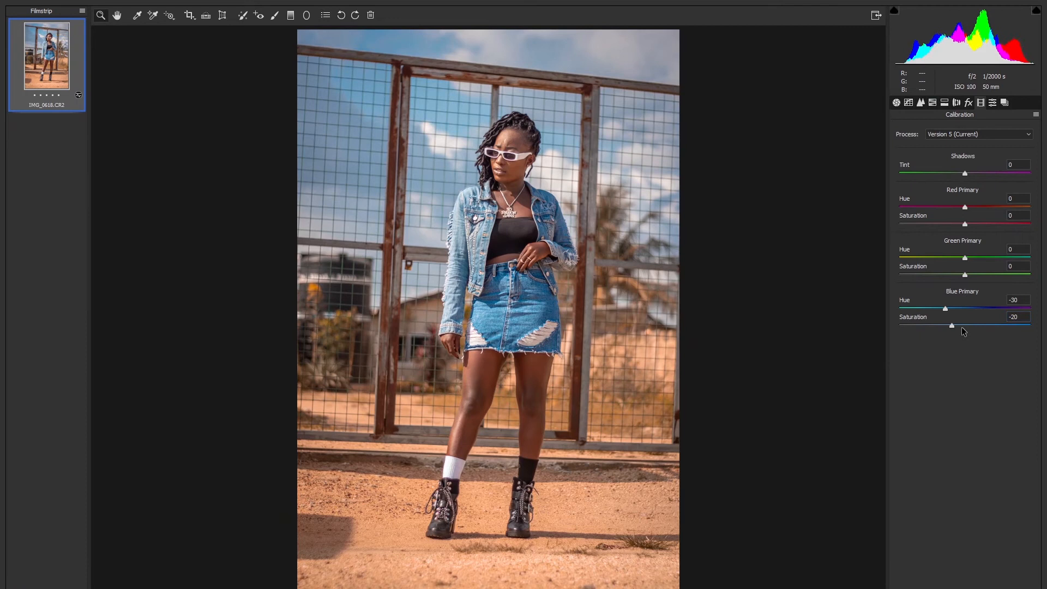
- Set the calibration Green Primary hue to +20
click(962, 258)
text(20)
key(Return)
- Set the calibration Red Primary hue to -10
click(965, 208)
drag(966, 211, 944, 209)
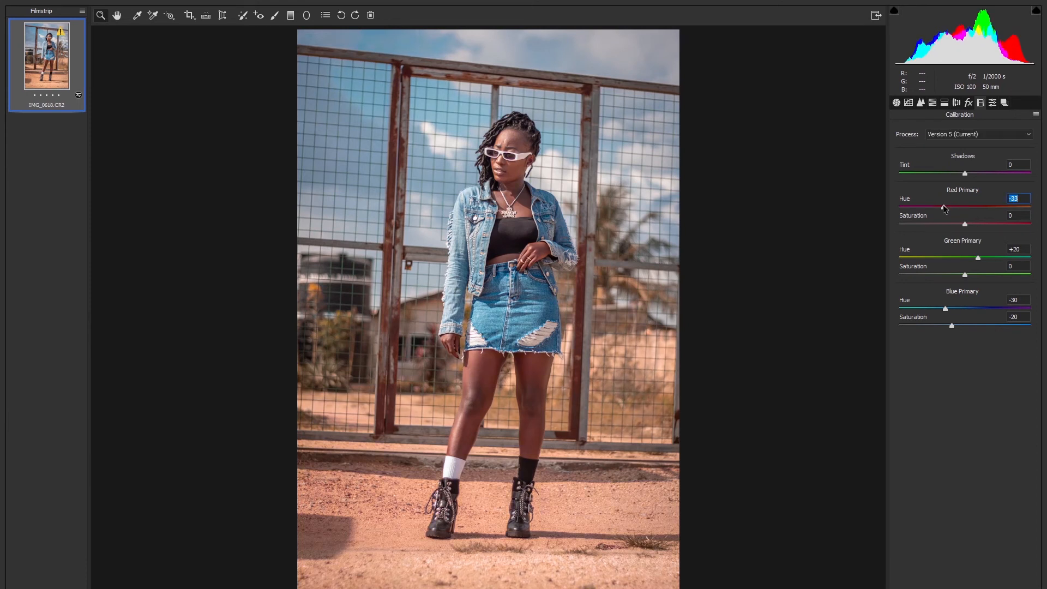
double_click(944, 209)
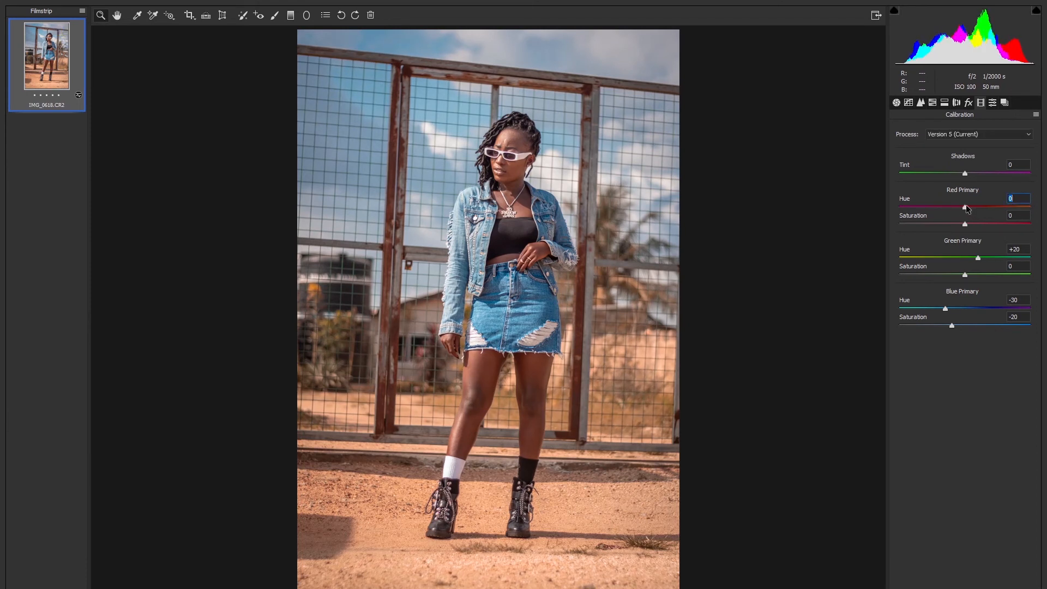
text(-10)
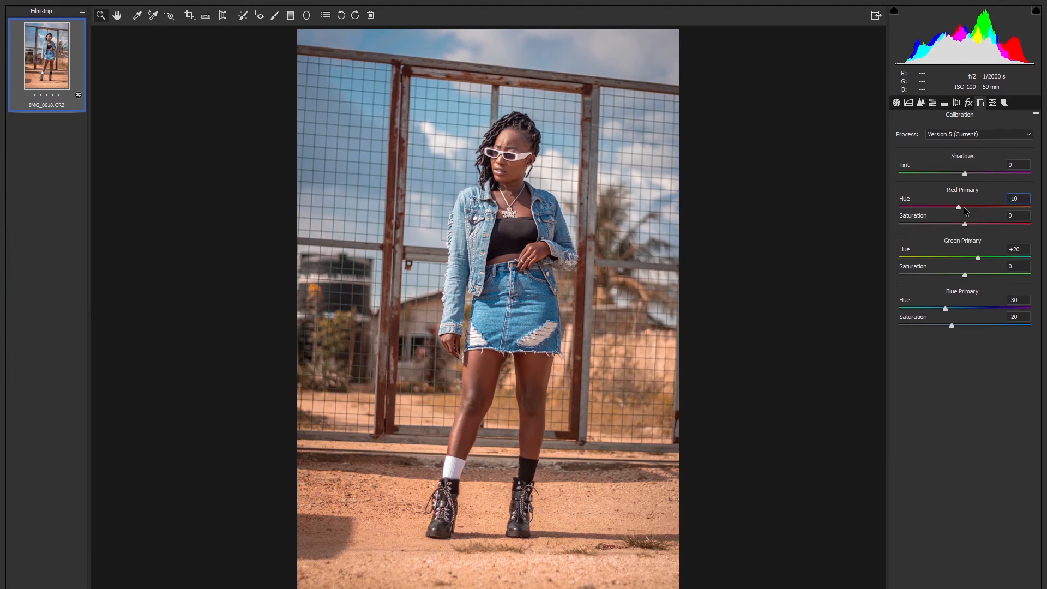
click(958, 208)
- Cool the photo's white balance by setting the temperature to 5700
click(896, 103)
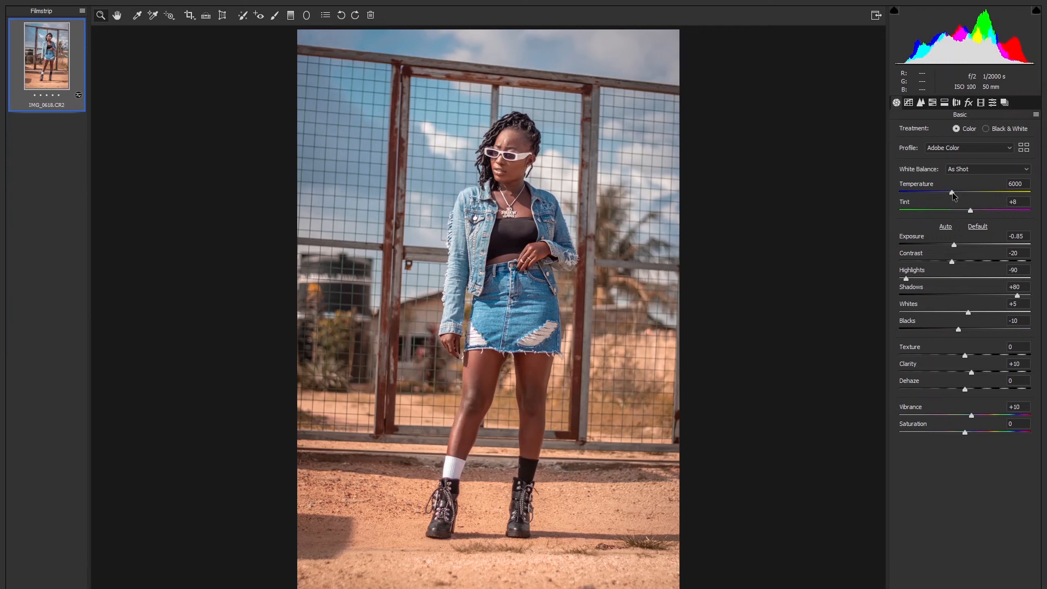
click(951, 191)
drag(950, 192, 948, 191)
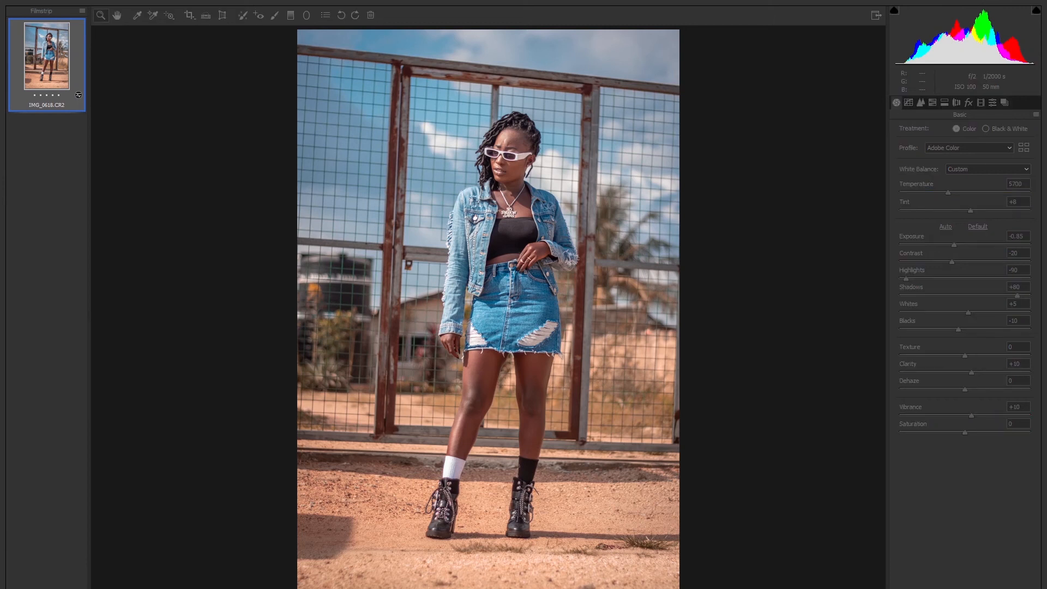
- Save the edited photo in the same location as a .JPG file with the quality set to 11
drag(116, 87, 485, 86)
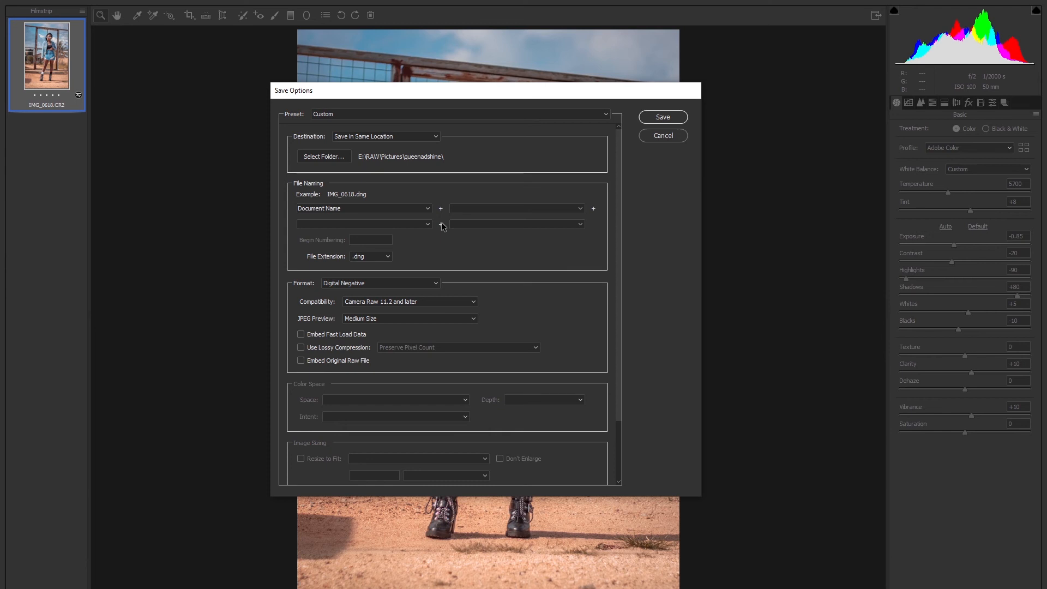
click(390, 261)
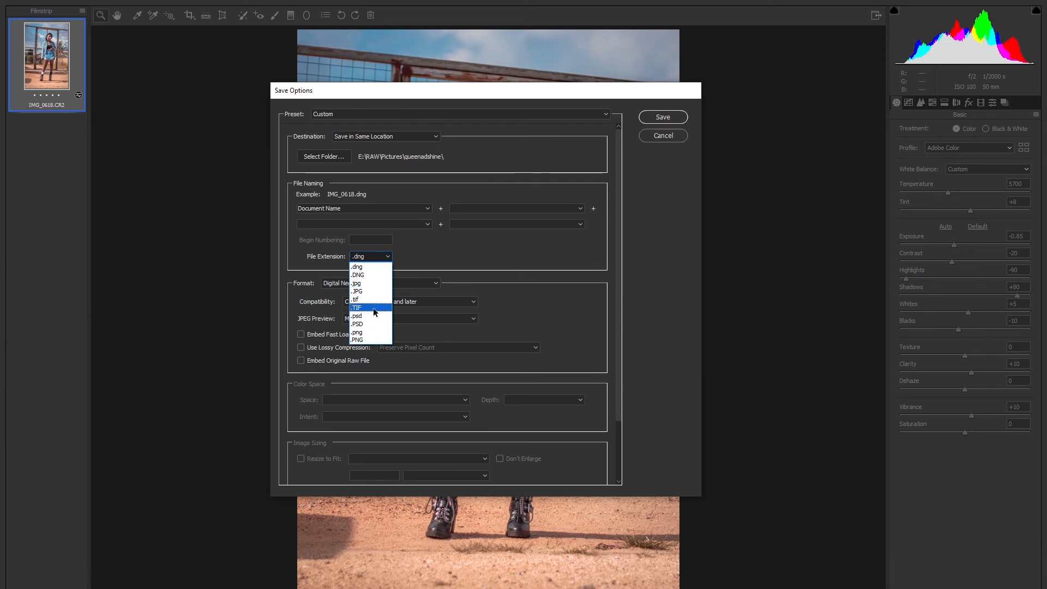
click(593, 316)
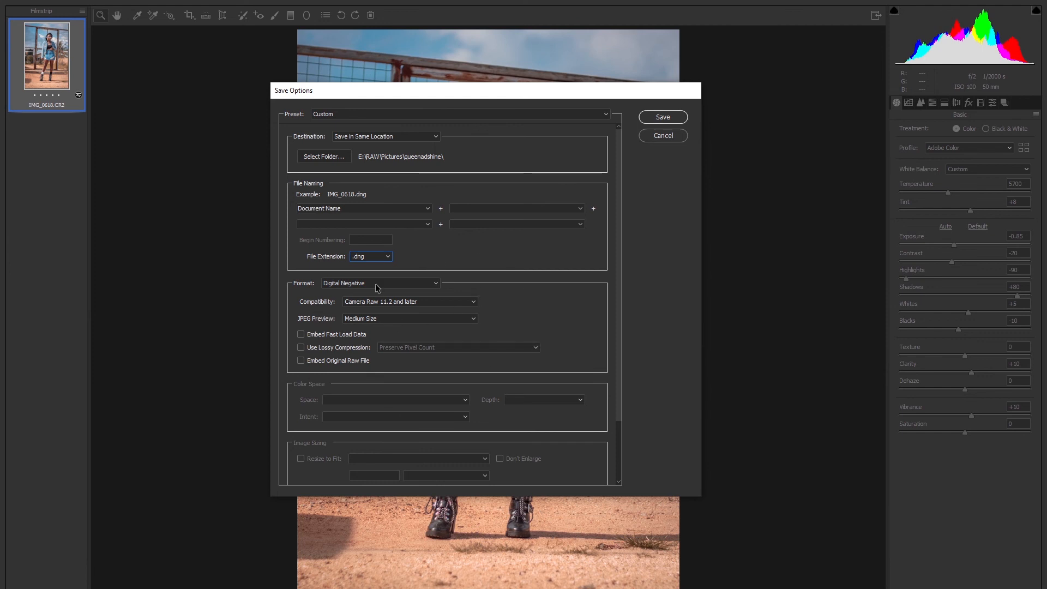
click(380, 256)
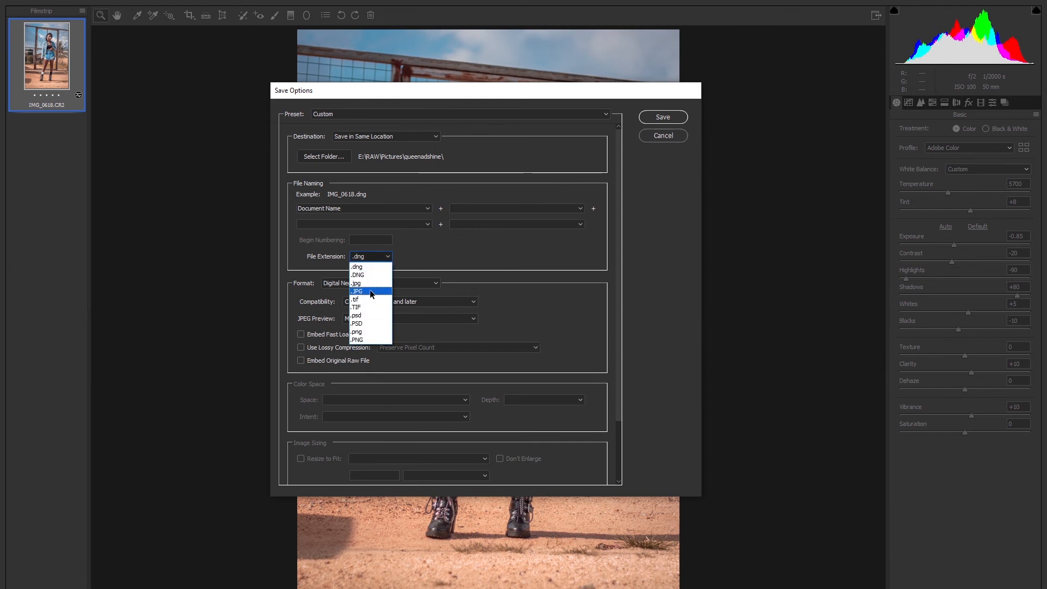
click(370, 290)
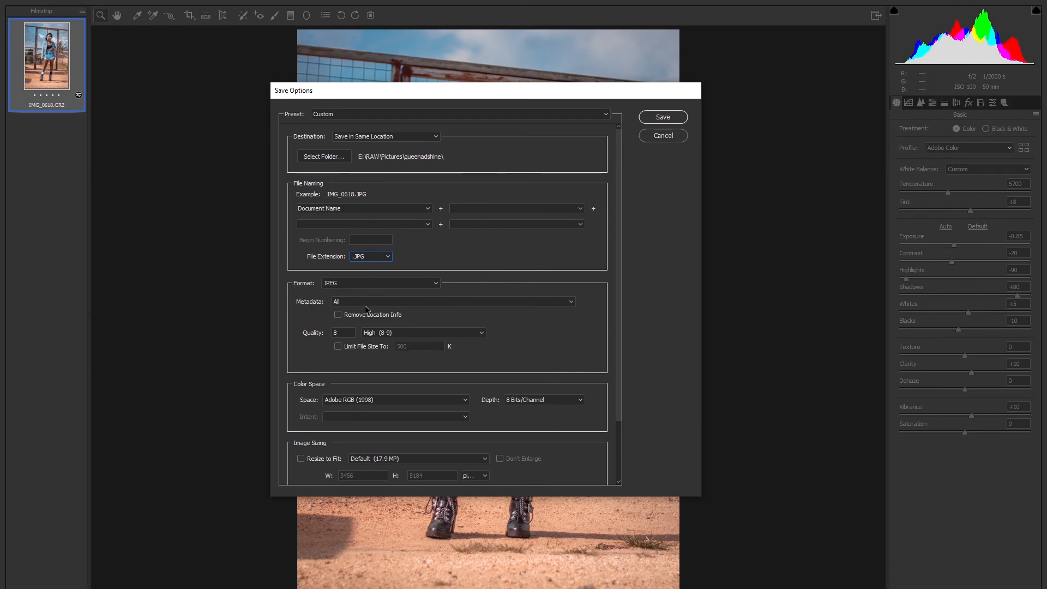
double_click(341, 333)
text(11)
click(661, 118)
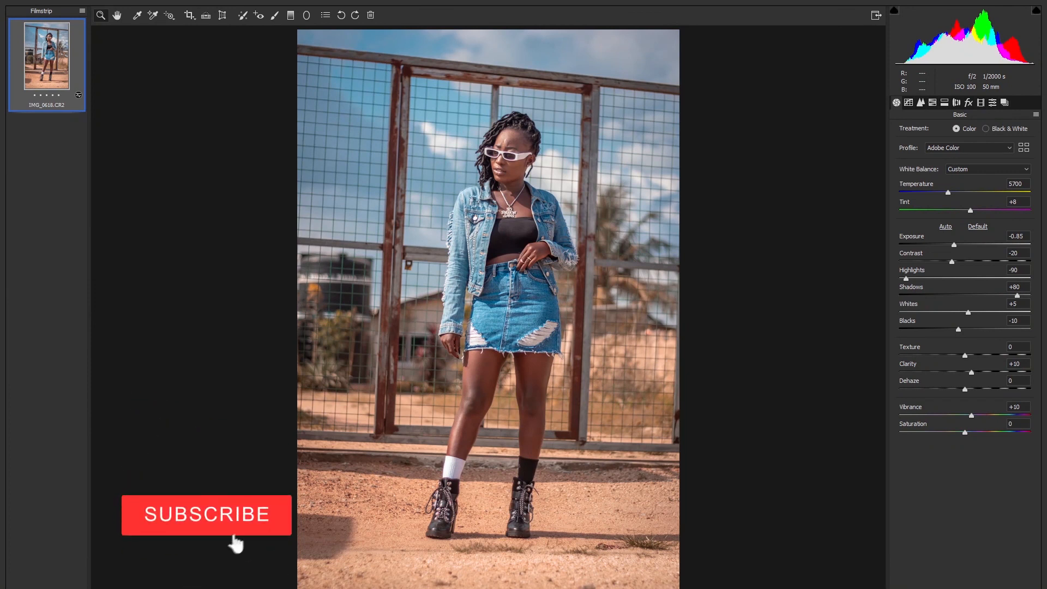
- Show the before and after versions of the photo side by side to compare the grade
key(q)
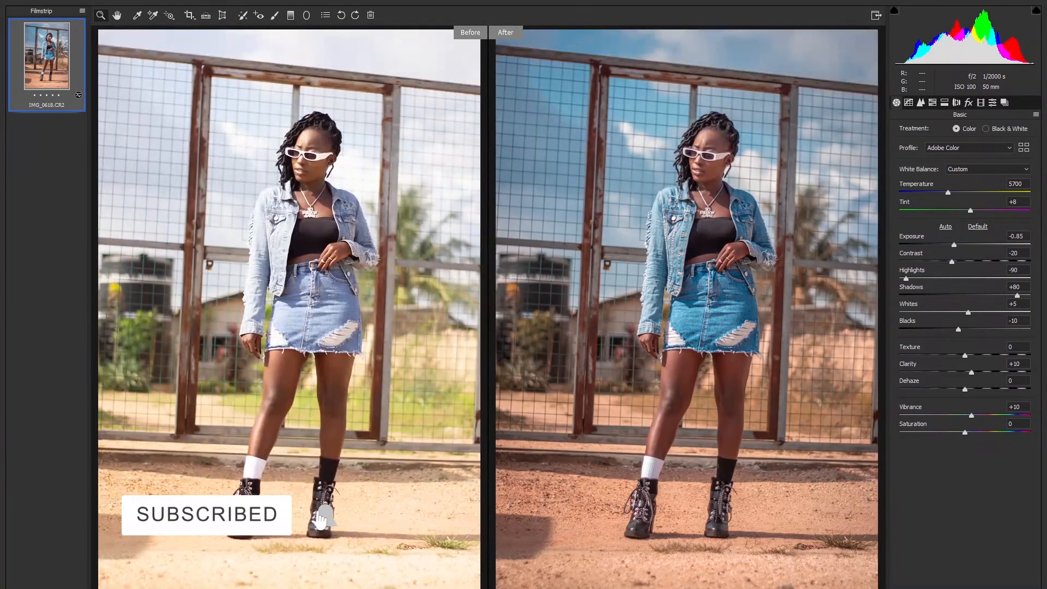